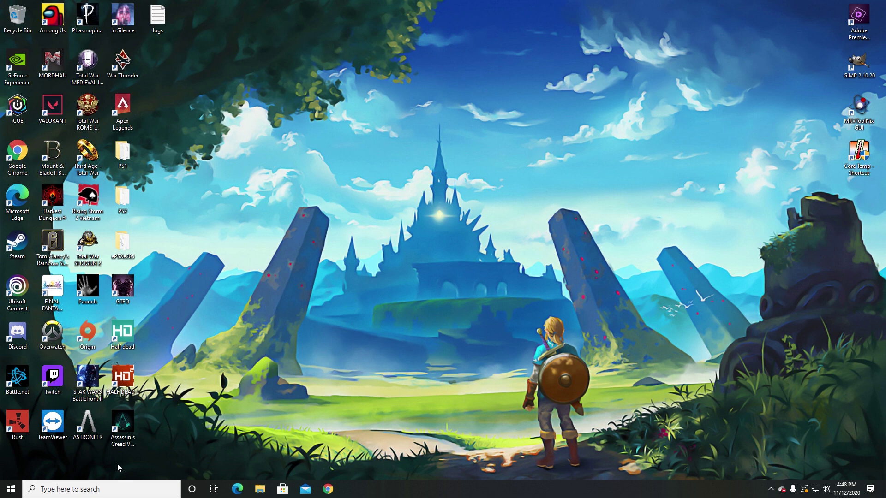
Step: Start Assassin's Creed Valhalla, then end it through Task Manager
{"action": "left_click", "coordinate": [131, 425]}
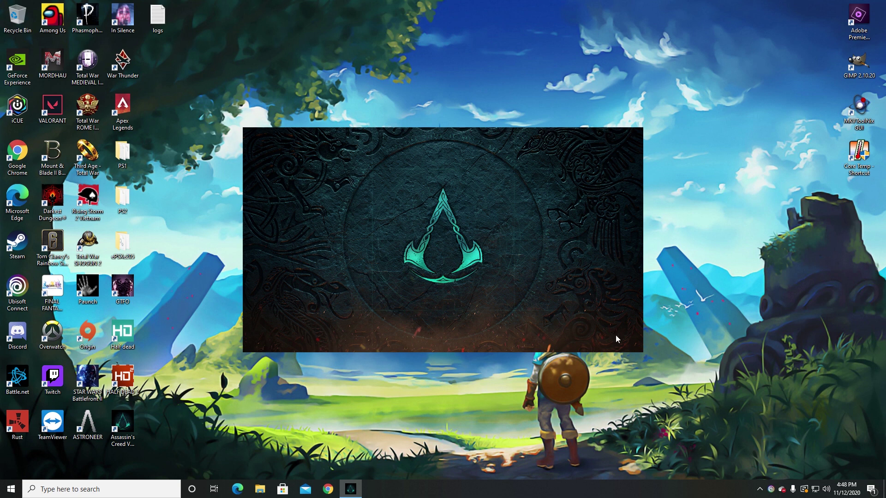
{"action": "right_click", "coordinate": [573, 490]}
{"action": "left_click", "coordinate": [583, 444]}
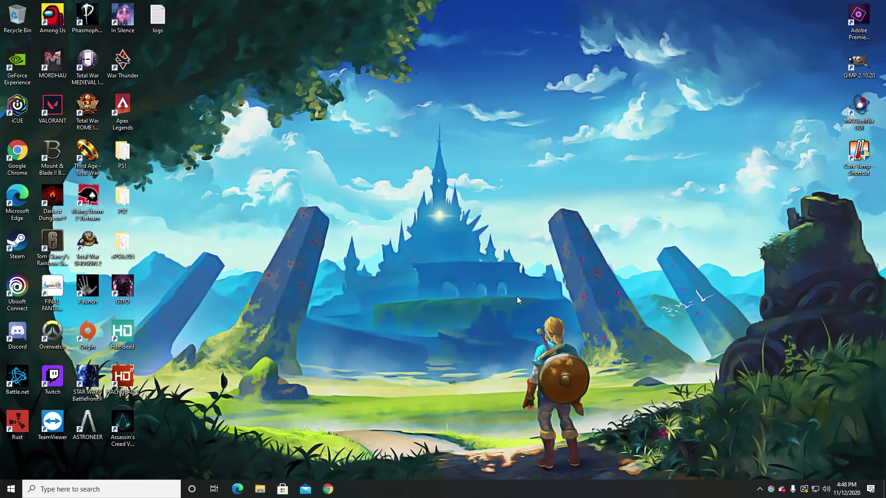
Step: In File Explorer, browse the Storage Boto (G:) drive, return to This PC, and reopen G:
{"action": "left_click", "coordinate": [258, 490]}
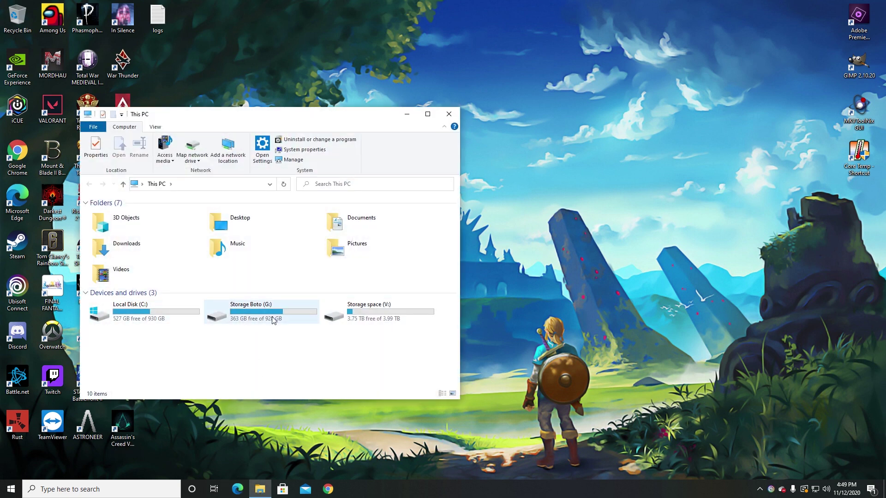
{"action": "double_click", "coordinate": [274, 320]}
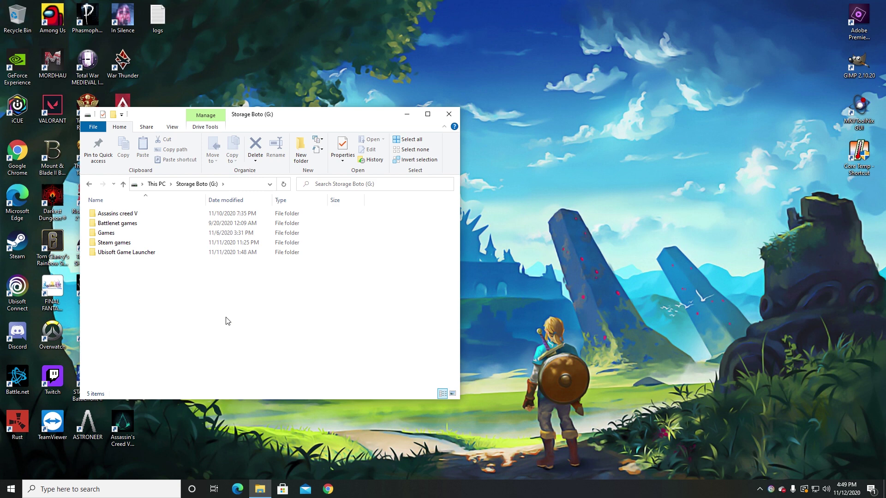
{"action": "left_click", "coordinate": [90, 184]}
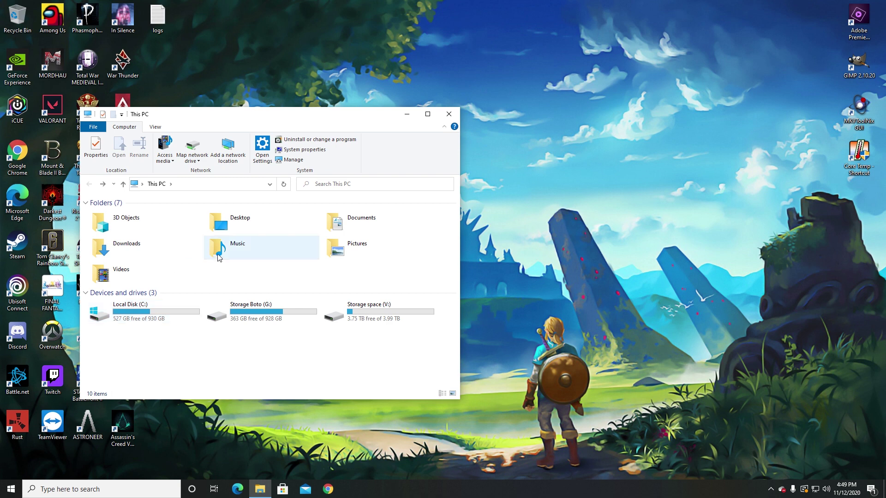
{"action": "double_click", "coordinate": [266, 321]}
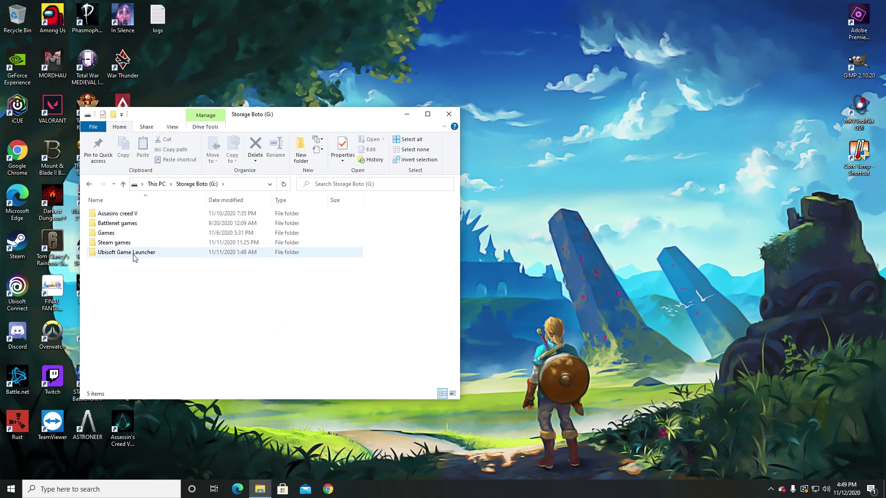
Step: Open the Ubisoft Game Launcher folder on G: and move its window to the right side
{"action": "double_click", "coordinate": [134, 254]}
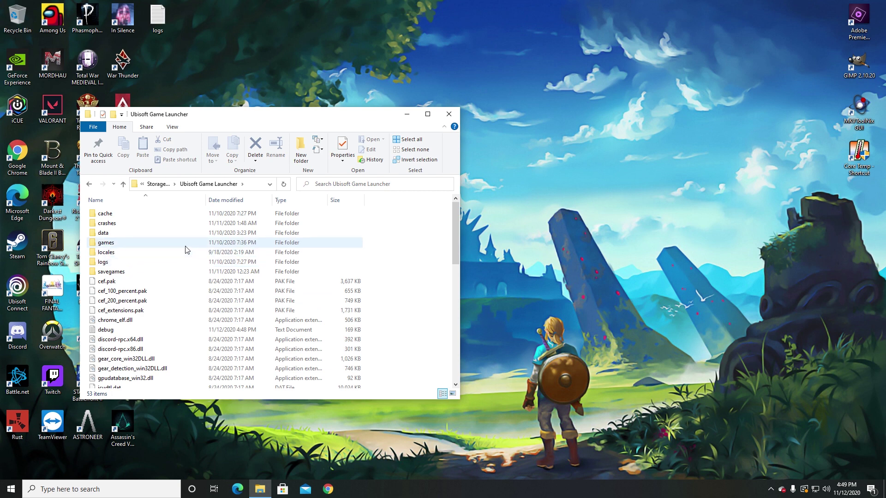
{"action": "scroll", "coordinate": [181, 257], "scroll_direction": "down", "scroll_amount": 3}
{"action": "left_click_drag", "start_coordinate": [264, 120], "coordinate": [641, 87]}
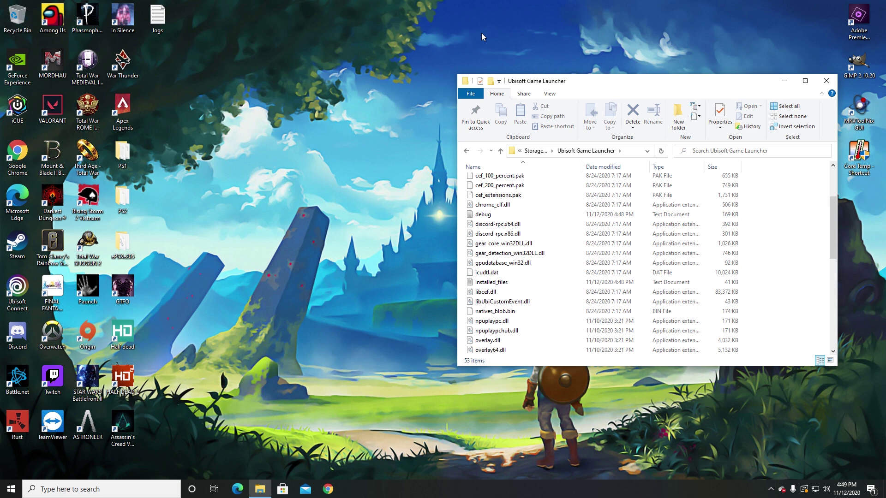
{"action": "scroll", "coordinate": [831, 222], "scroll_direction": "up", "scroll_amount": 3}
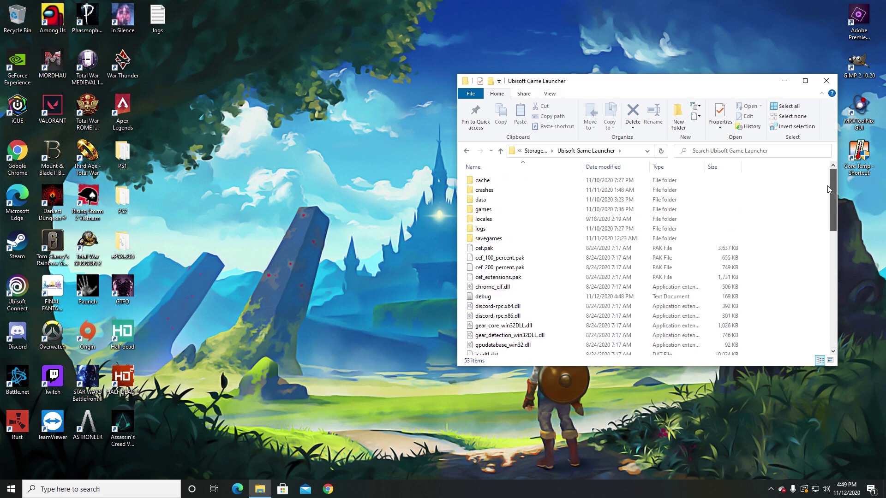
{"action": "left_click", "coordinate": [580, 34]}
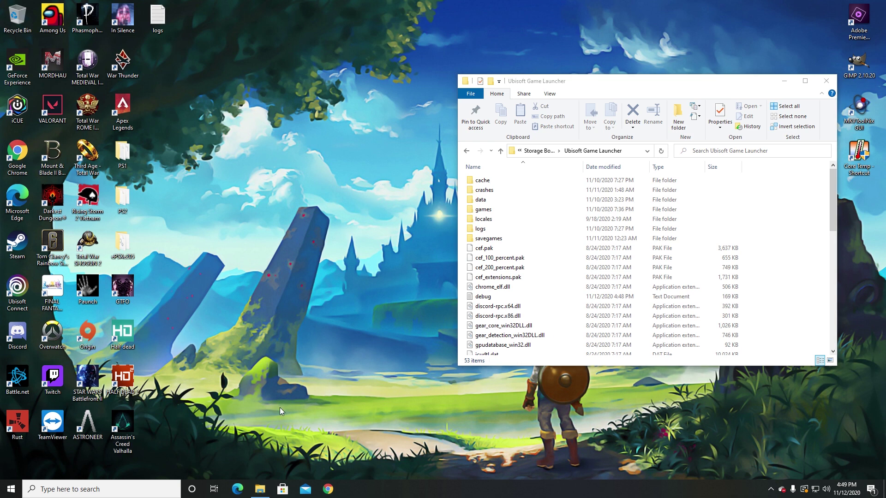
Step: Open a new This PC window, look inside Downloads, then close that window
{"action": "left_click", "coordinate": [139, 488]}
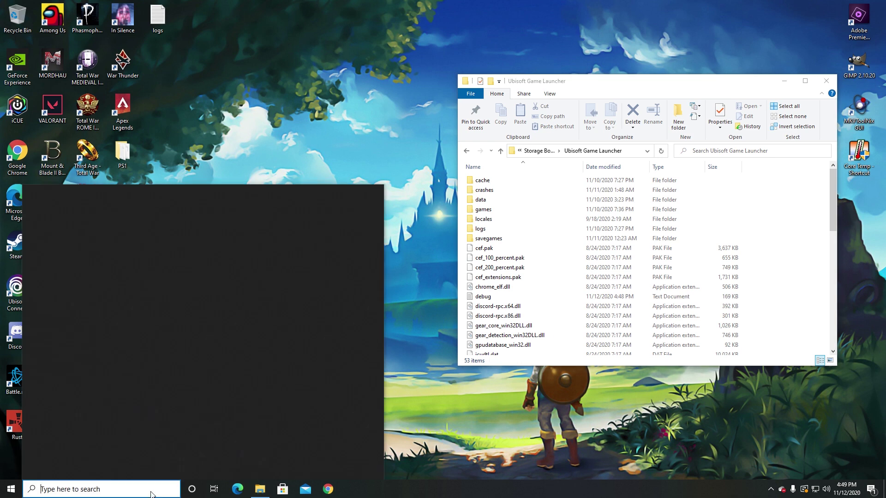
{"action": "left_click", "coordinate": [79, 257]}
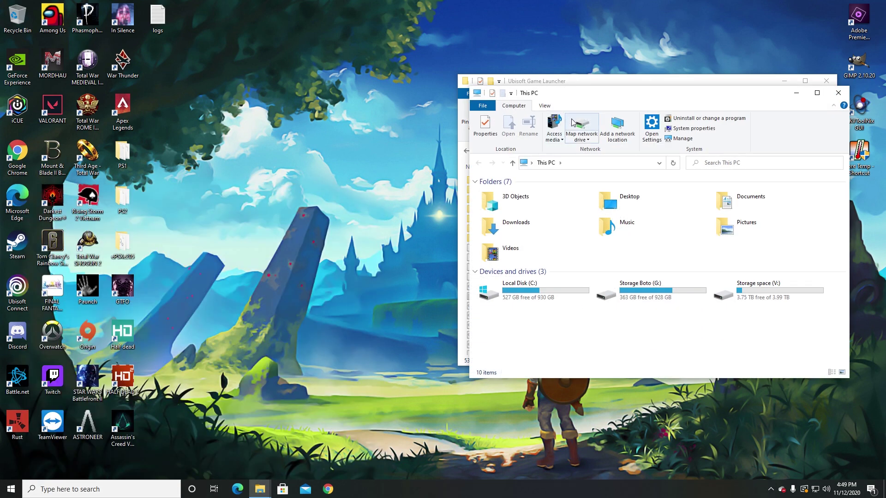
{"action": "left_click_drag", "start_coordinate": [600, 93], "coordinate": [443, 75]}
{"action": "double_click", "coordinate": [364, 205]}
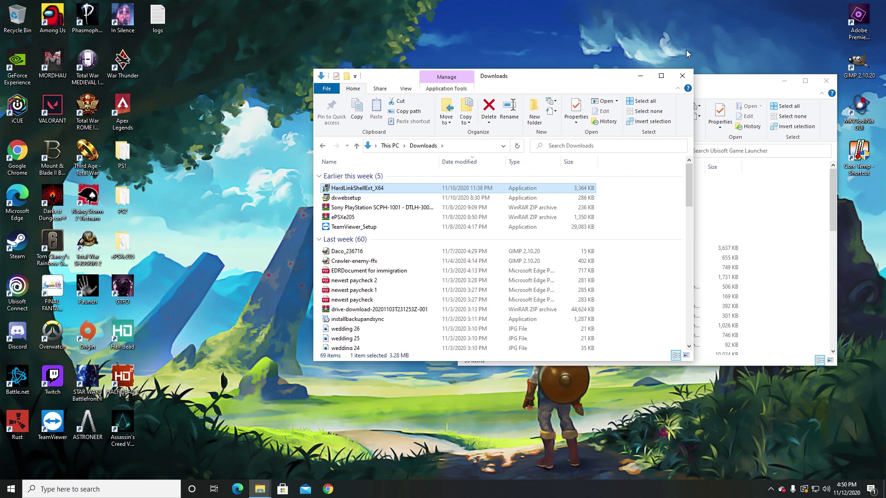
{"action": "left_click", "coordinate": [681, 76]}
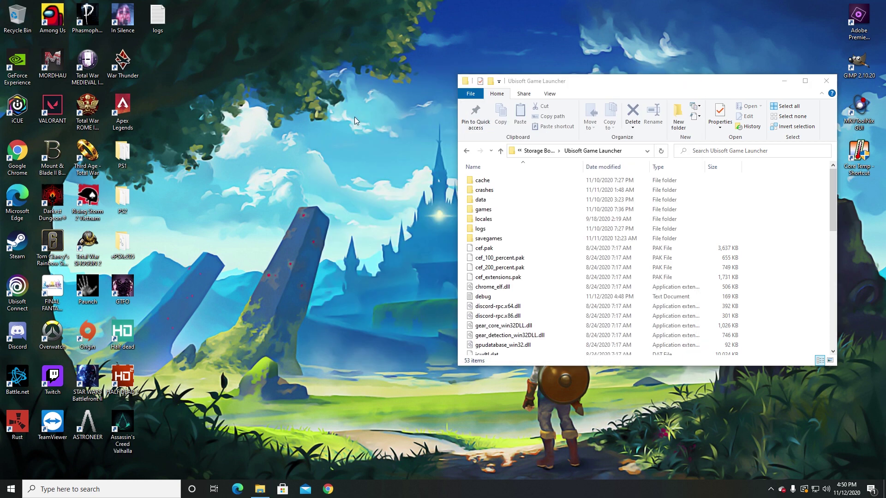
Step: Open a fresh This PC window with Win+E and place it beside the Ubisoft folder
{"action": "left_click", "coordinate": [113, 490]}
{"action": "key", "text": "super+e"}
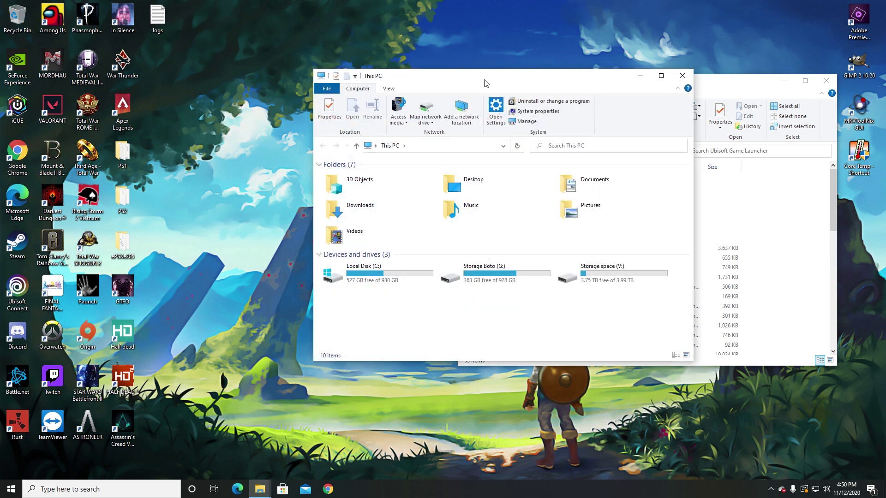
{"action": "left_click_drag", "start_coordinate": [496, 77], "coordinate": [258, 75]}
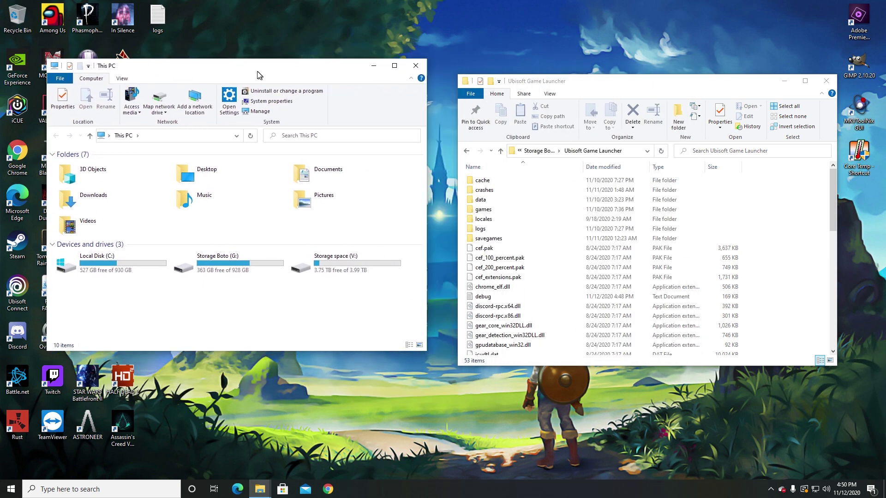
Step: Open Local Disk (C:), check its Video and Sound folders, then open the Ubisoft games folder
{"action": "double_click", "coordinate": [148, 256]}
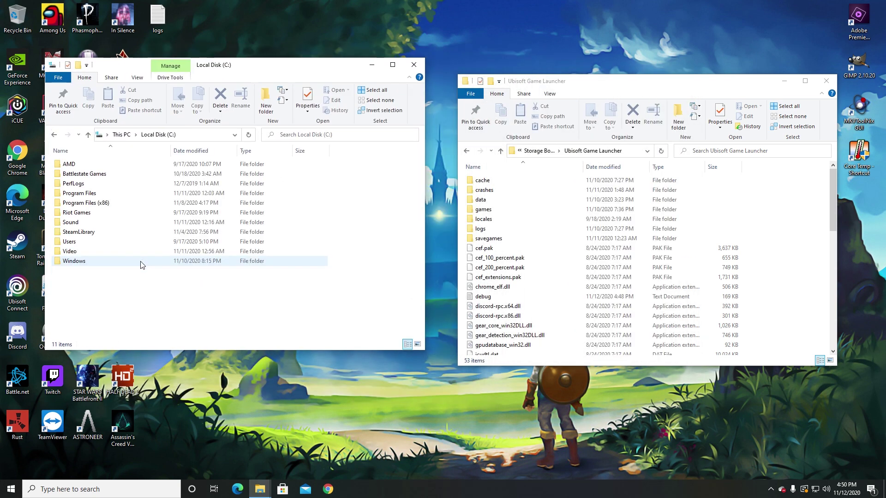
{"action": "double_click", "coordinate": [74, 251]}
{"action": "left_click", "coordinate": [54, 136]}
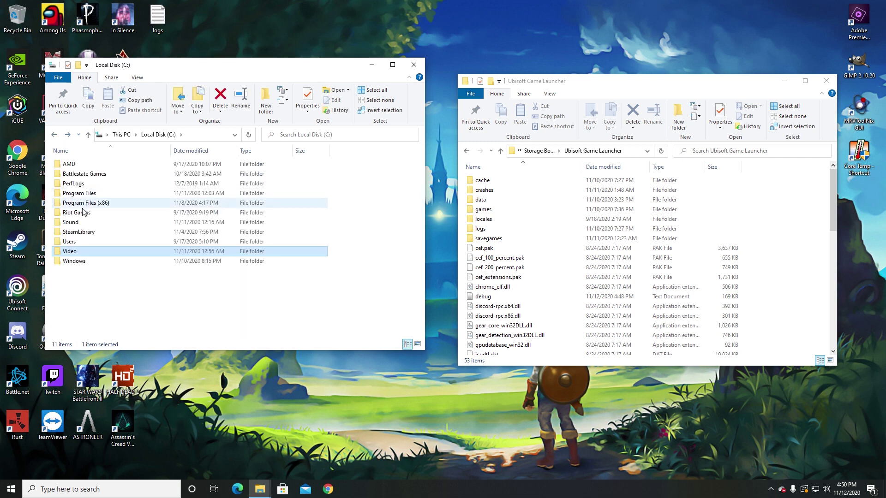
{"action": "double_click", "coordinate": [70, 175]}
{"action": "left_click", "coordinate": [54, 135]}
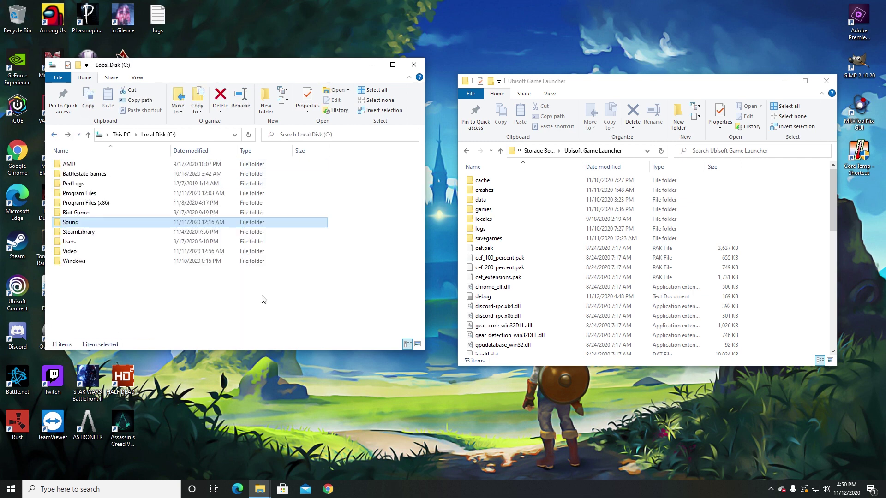
{"action": "left_click", "coordinate": [264, 299]}
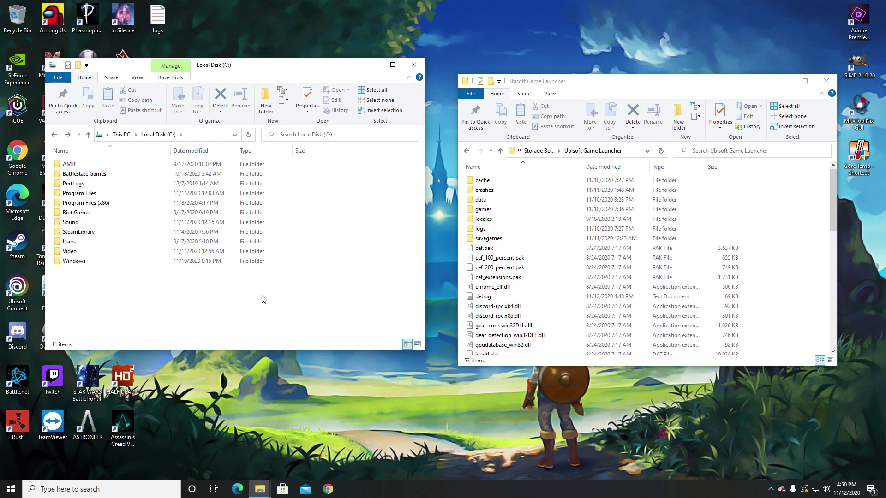
{"action": "double_click", "coordinate": [499, 213]}
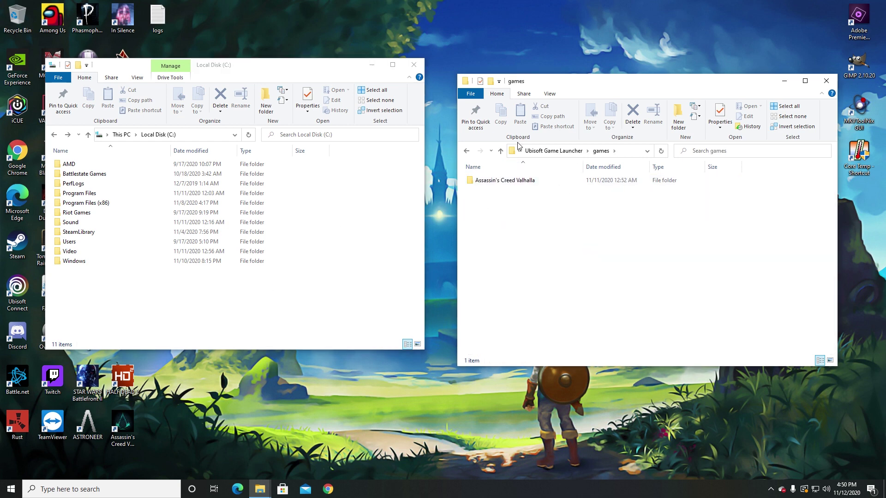
Step: Go into Assassin's Creed Valhalla's sounddata folder and select its PC folder
{"action": "double_click", "coordinate": [525, 181]}
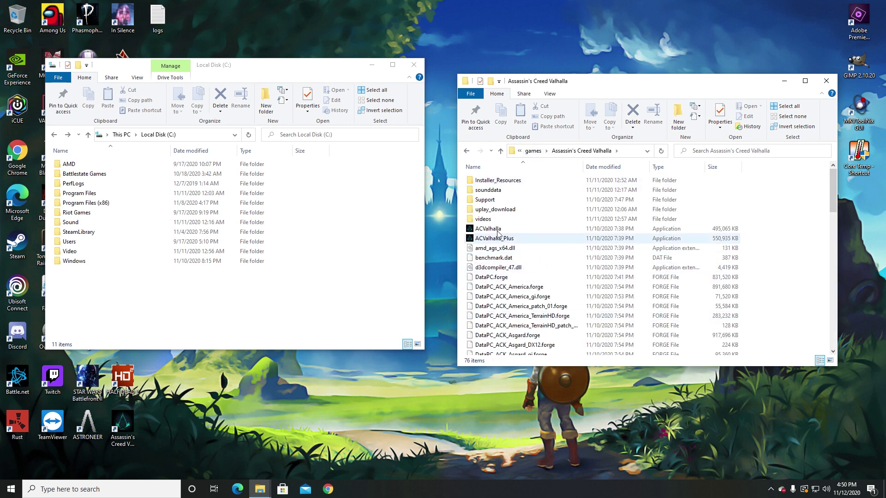
{"action": "double_click", "coordinate": [504, 192]}
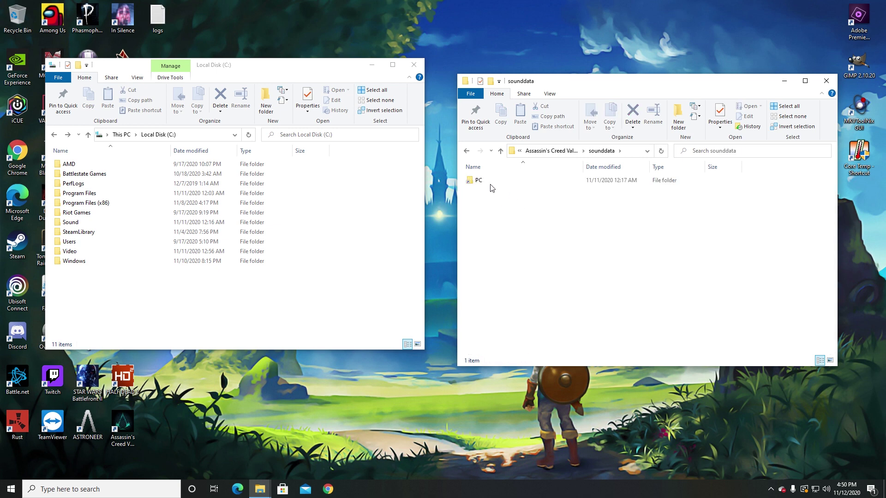
{"action": "left_click", "coordinate": [491, 184]}
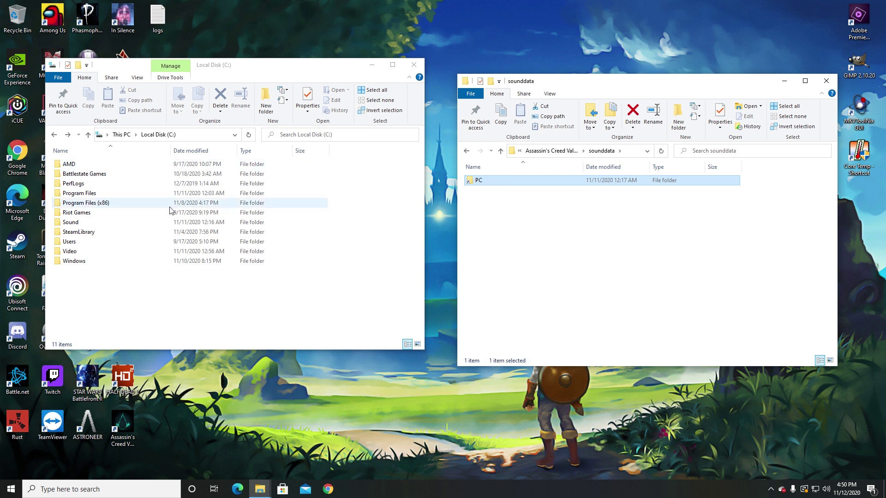
Step: Open C:\Sound and compare its PC folder with the PC folder in sounddata
{"action": "double_click", "coordinate": [85, 223]}
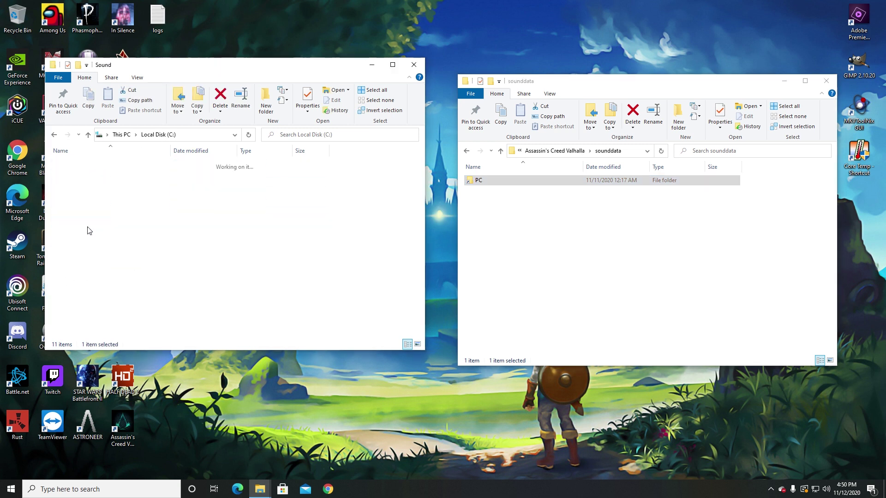
{"action": "left_click", "coordinate": [557, 232]}
{"action": "right_click", "coordinate": [491, 184]}
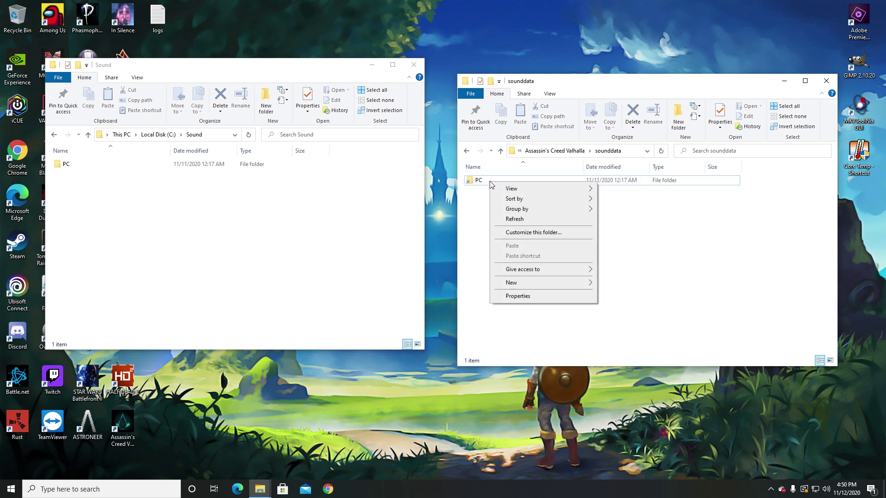
{"action": "left_click", "coordinate": [479, 227]}
{"action": "right_click", "coordinate": [490, 185]}
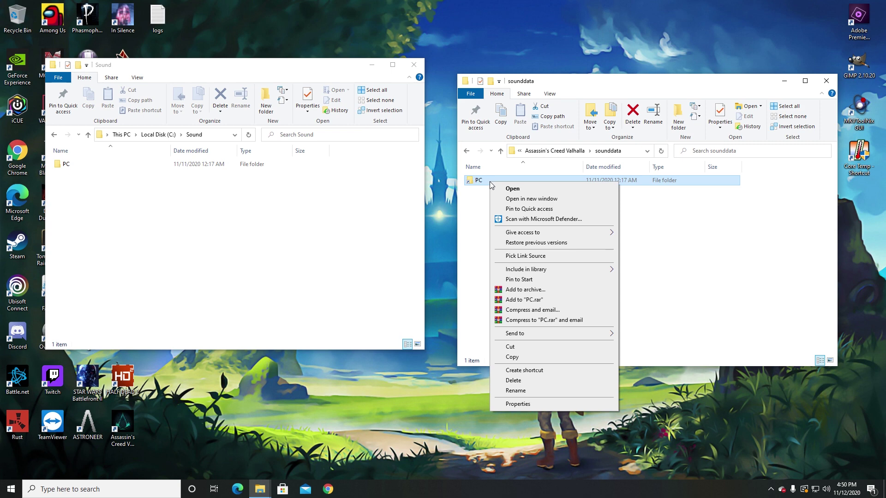
{"action": "left_click", "coordinate": [96, 165]}
Step: Pick C:\Sound\PC as the link source and bring up drop options in sounddata
{"action": "right_click", "coordinate": [96, 164]}
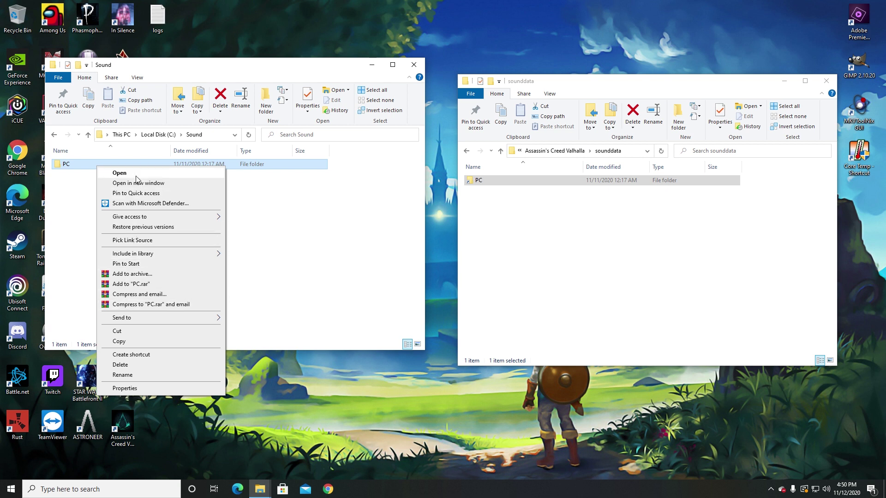
{"action": "left_click", "coordinate": [141, 242]}
{"action": "left_click", "coordinate": [524, 227]}
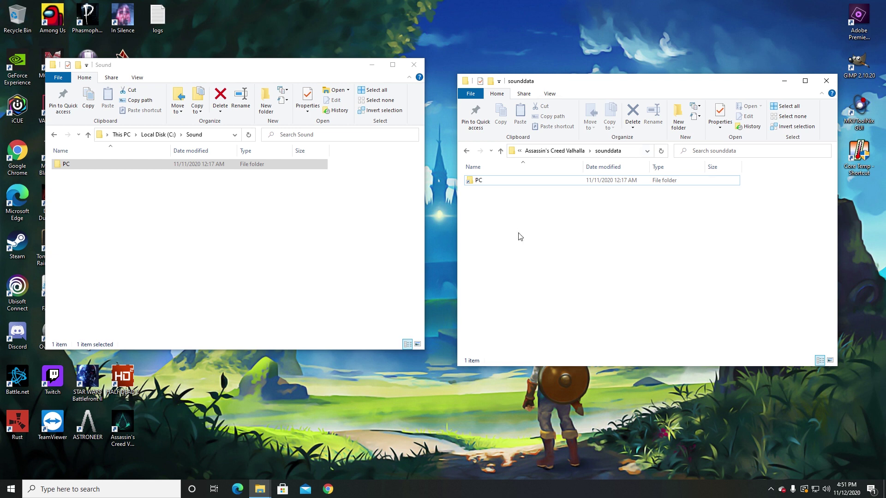
{"action": "right_click", "coordinate": [526, 213]}
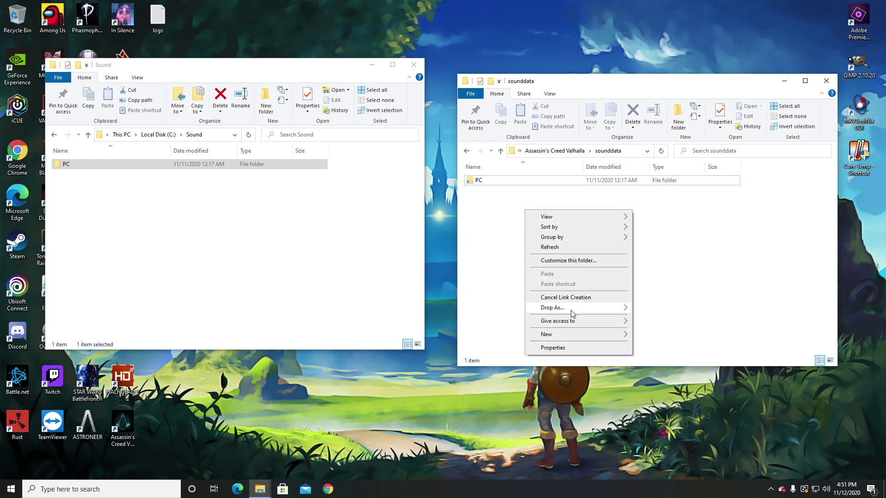
Step: Show the Drop As choices (Symbolic Link, Junction) in sounddata, then dismiss them
{"action": "mouse_move", "coordinate": [571, 310]}
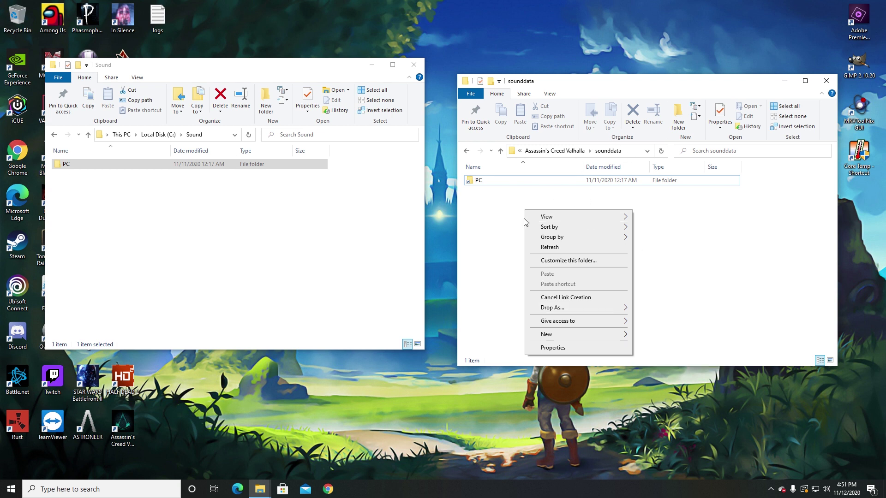
{"action": "left_click", "coordinate": [470, 224]}
Step: Show the game's videos folder on the right and C:\Video's 34 folders on the left
{"action": "left_click", "coordinate": [466, 151]}
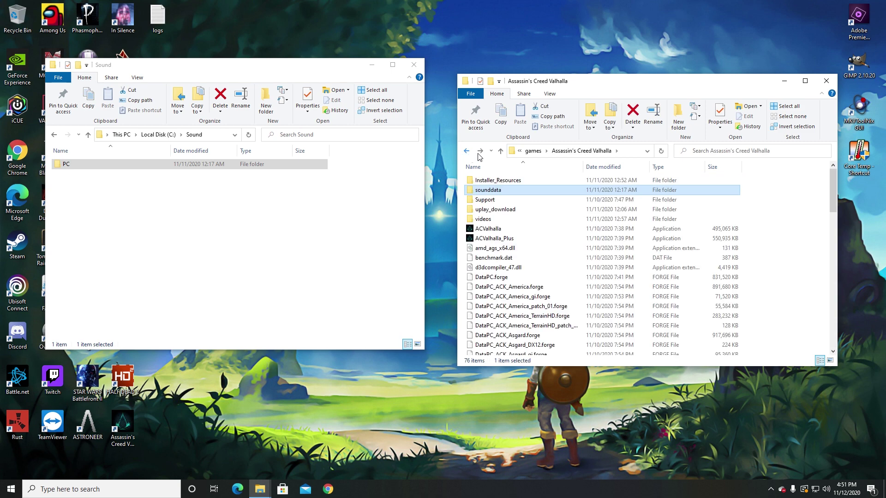
{"action": "left_click", "coordinate": [504, 220]}
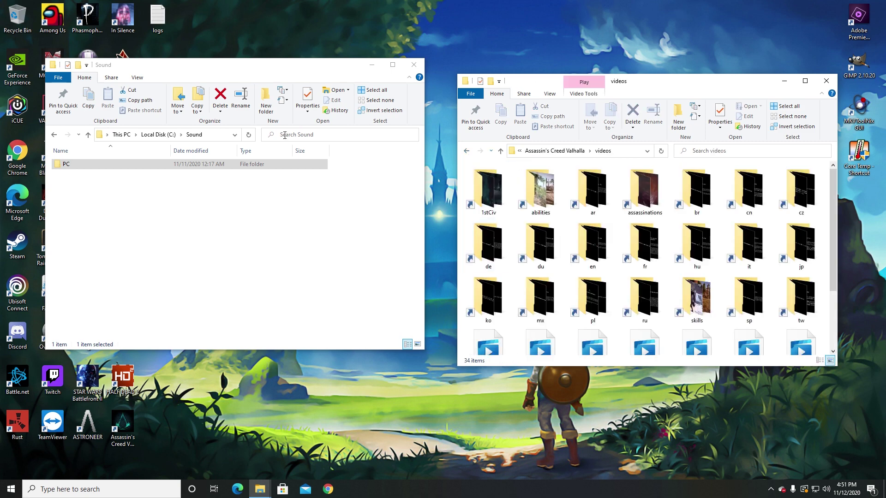
{"action": "left_click", "coordinate": [57, 136]}
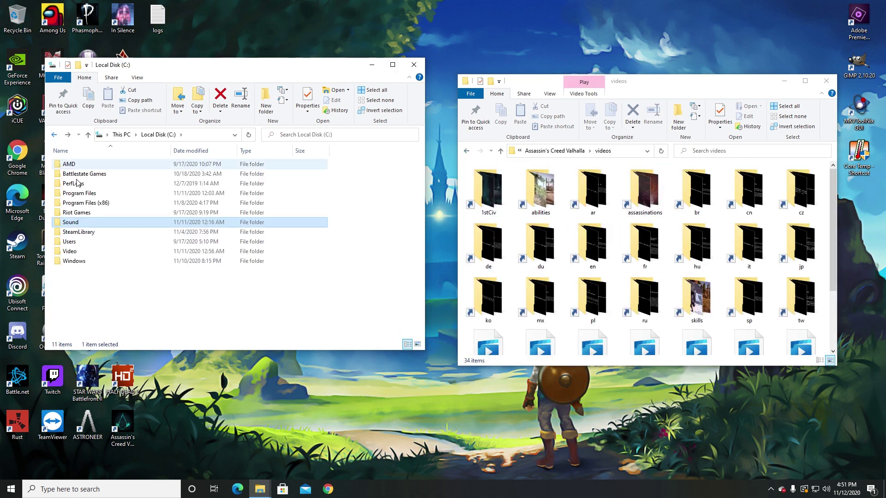
{"action": "double_click", "coordinate": [85, 253]}
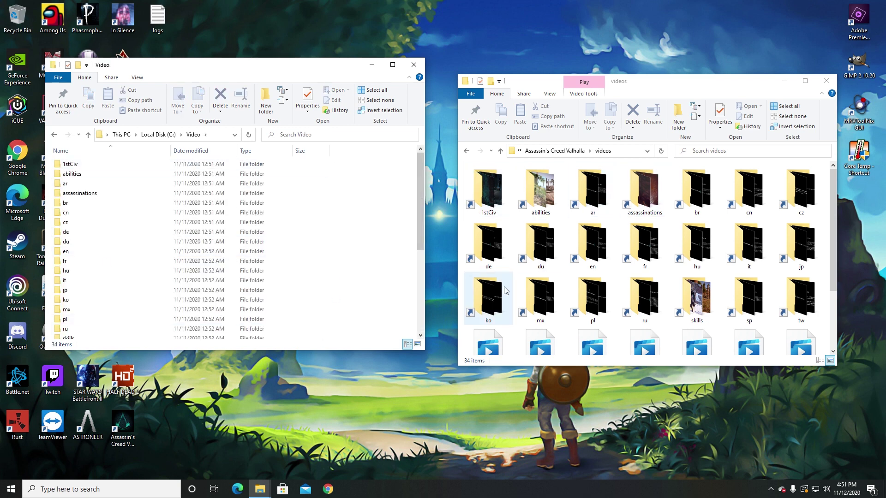
{"action": "scroll", "coordinate": [504, 287], "scroll_direction": "down", "scroll_amount": 2}
{"action": "scroll", "coordinate": [578, 279], "scroll_direction": "up", "scroll_amount": 2}
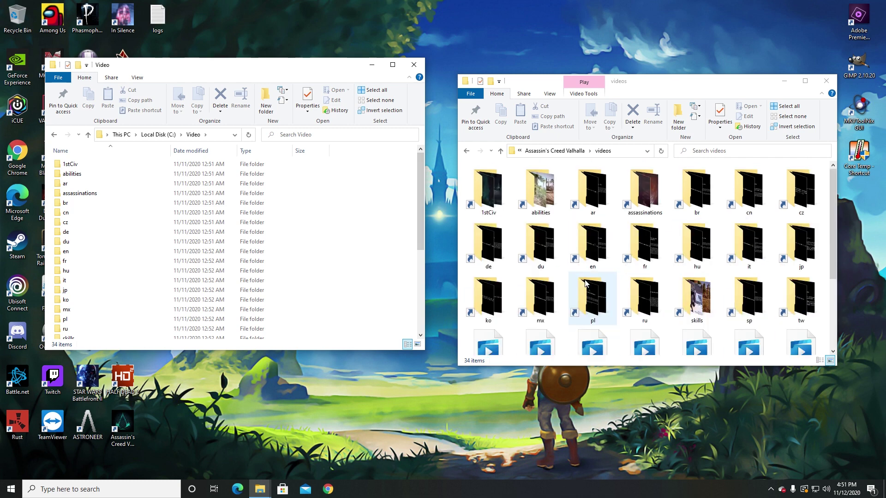
Step: Cancel the Sound link, pick C:\Video\1stCiv as link source, and view drop options in videos
{"action": "right_click", "coordinate": [81, 165]}
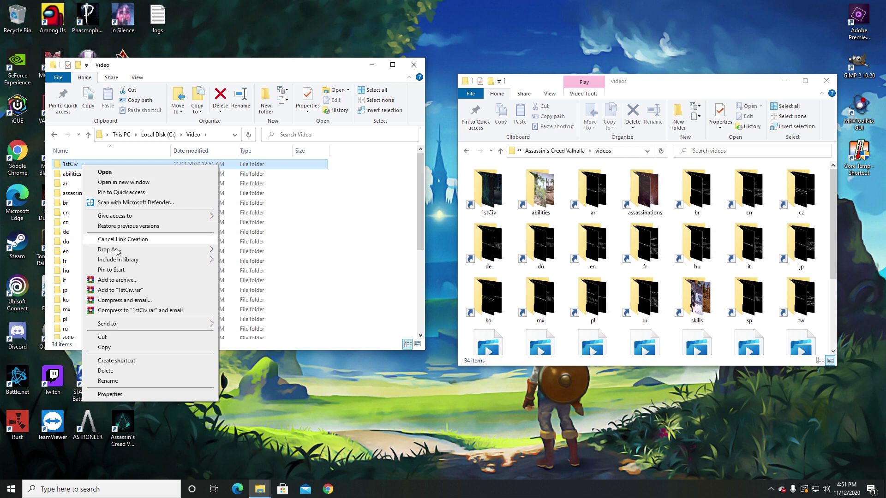
{"action": "left_click", "coordinate": [132, 238]}
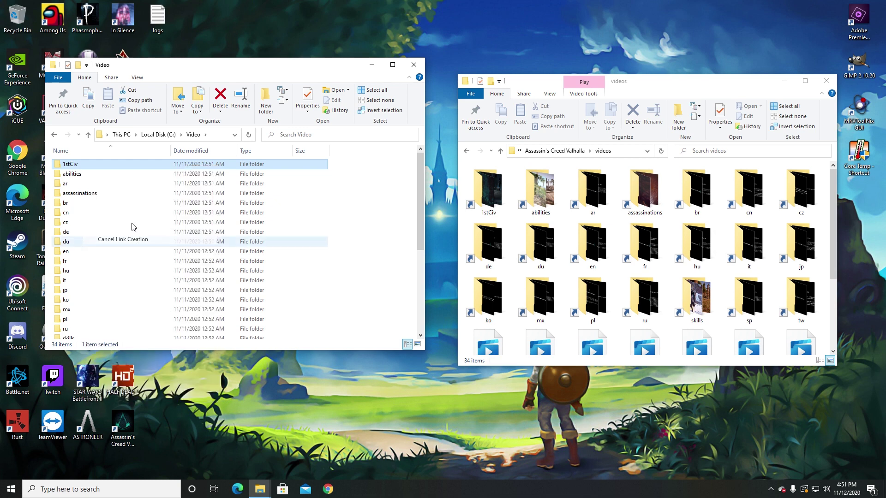
{"action": "right_click", "coordinate": [79, 166]}
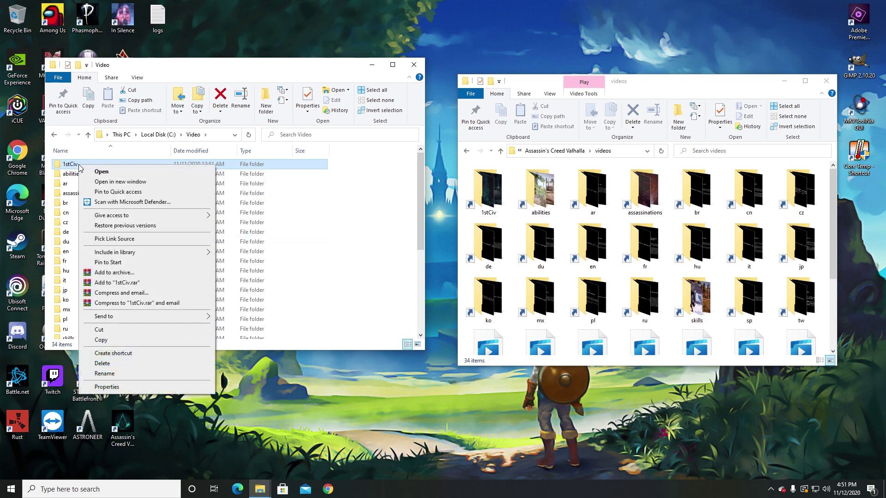
{"action": "left_click", "coordinate": [121, 239]}
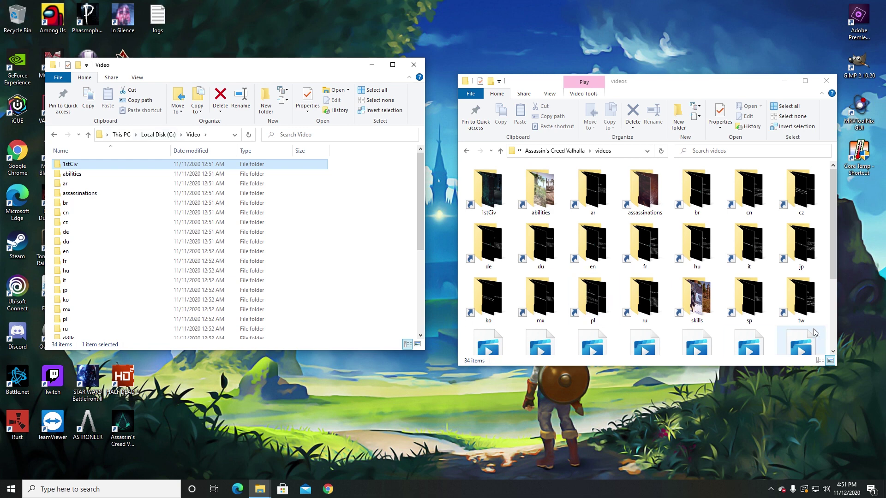
{"action": "right_click", "coordinate": [463, 284]}
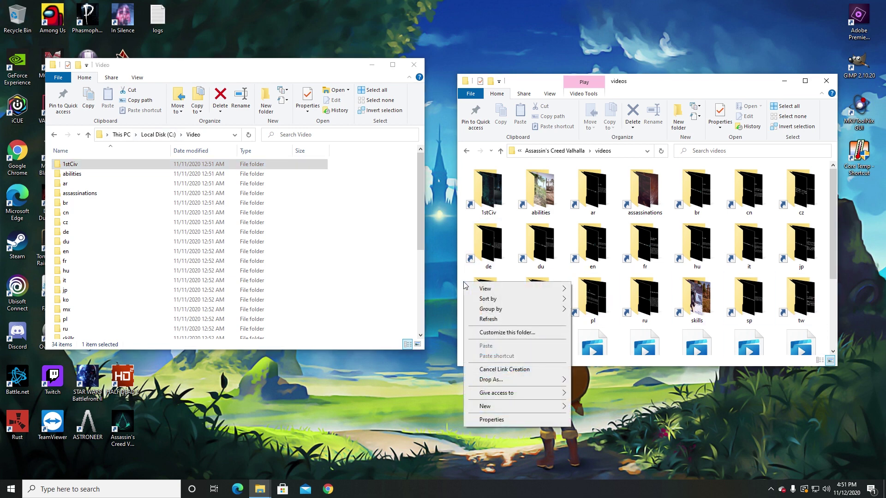
{"action": "mouse_move", "coordinate": [508, 383]}
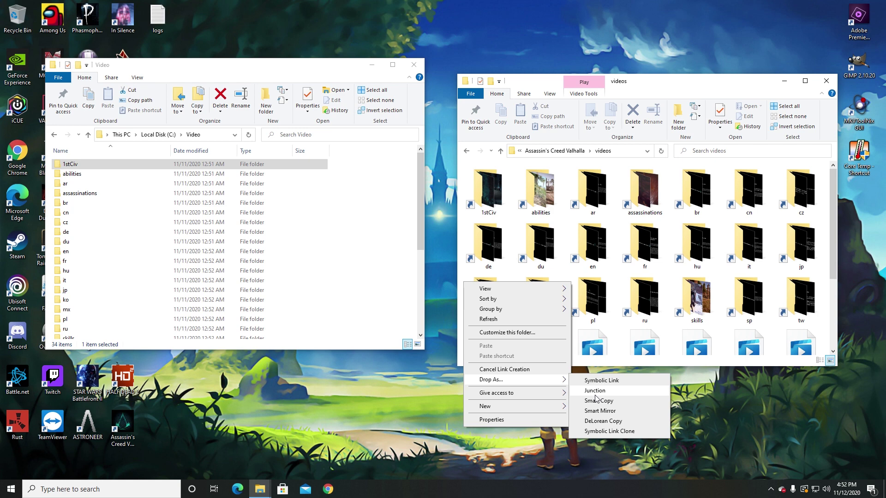
{"action": "left_click", "coordinate": [467, 233]}
{"action": "scroll", "coordinate": [466, 235], "scroll_direction": "down", "scroll_amount": 3}
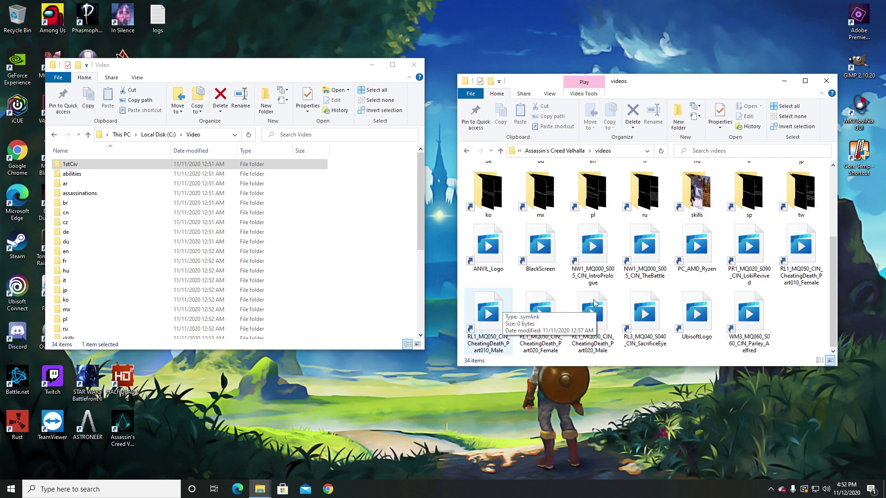
{"action": "right_click", "coordinate": [779, 298]}
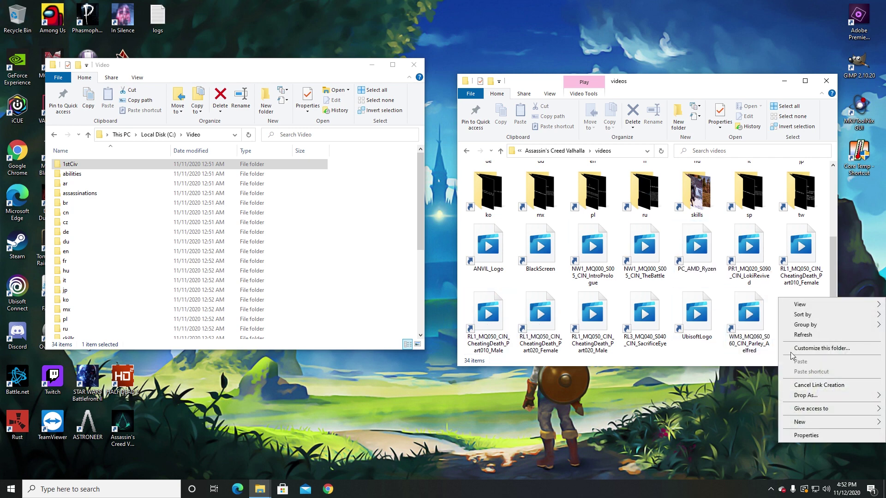
{"action": "mouse_move", "coordinate": [805, 397]}
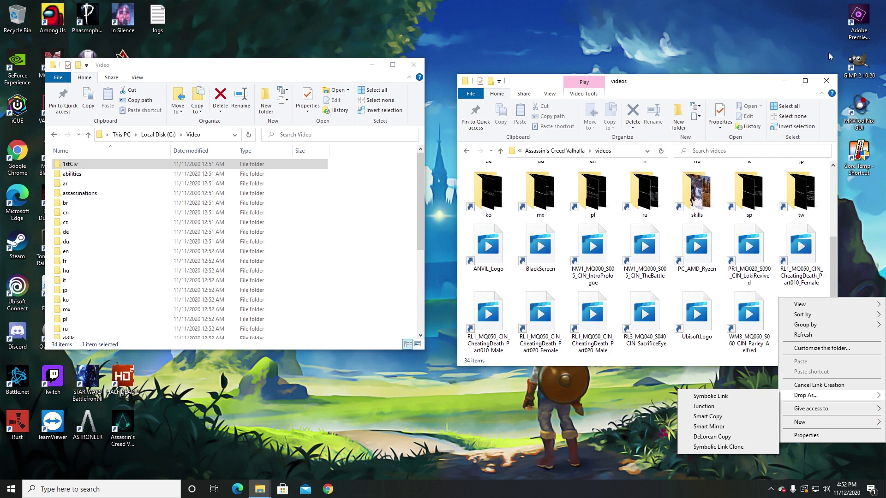
{"action": "left_click", "coordinate": [694, 85]}
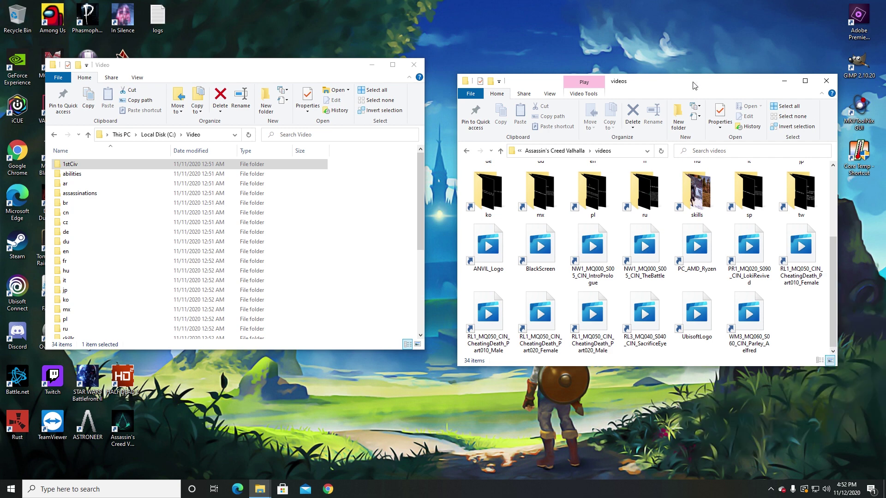
{"action": "left_click", "coordinate": [826, 81]}
Step: Close the C:\Video window and launch Assassin's Creed Valhalla from its desktop shortcut
{"action": "left_click", "coordinate": [414, 65]}
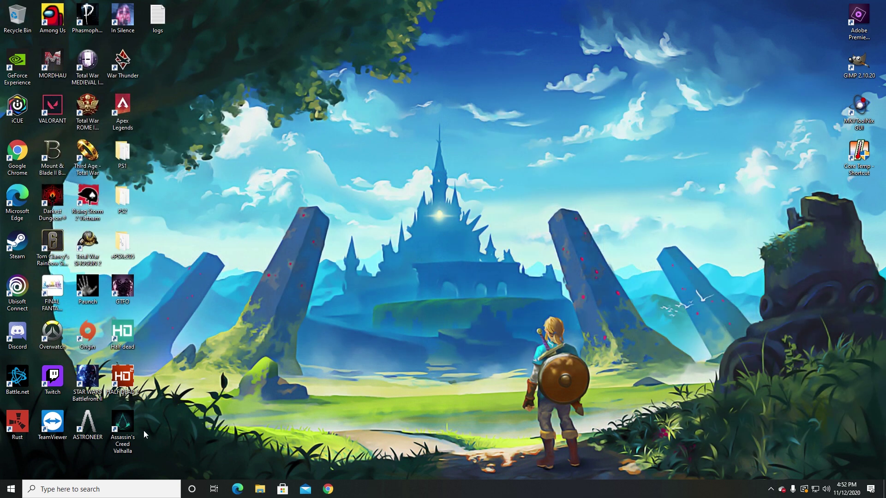
{"action": "double_click", "coordinate": [122, 424]}
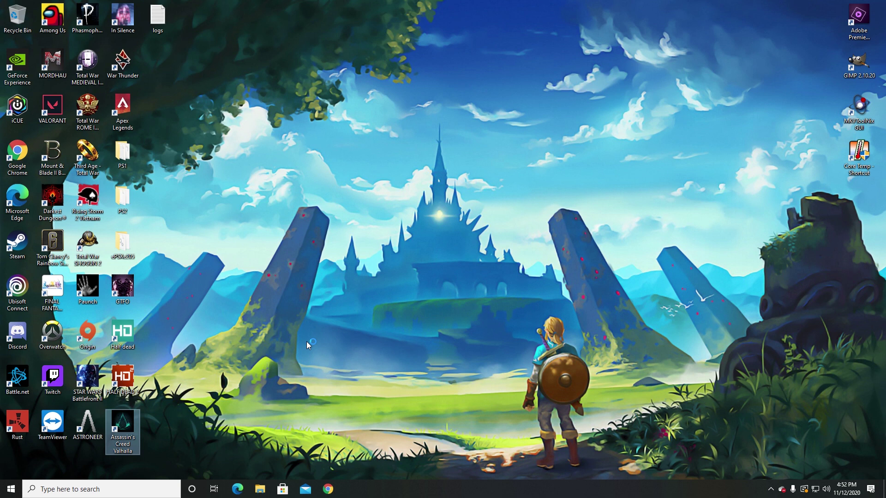